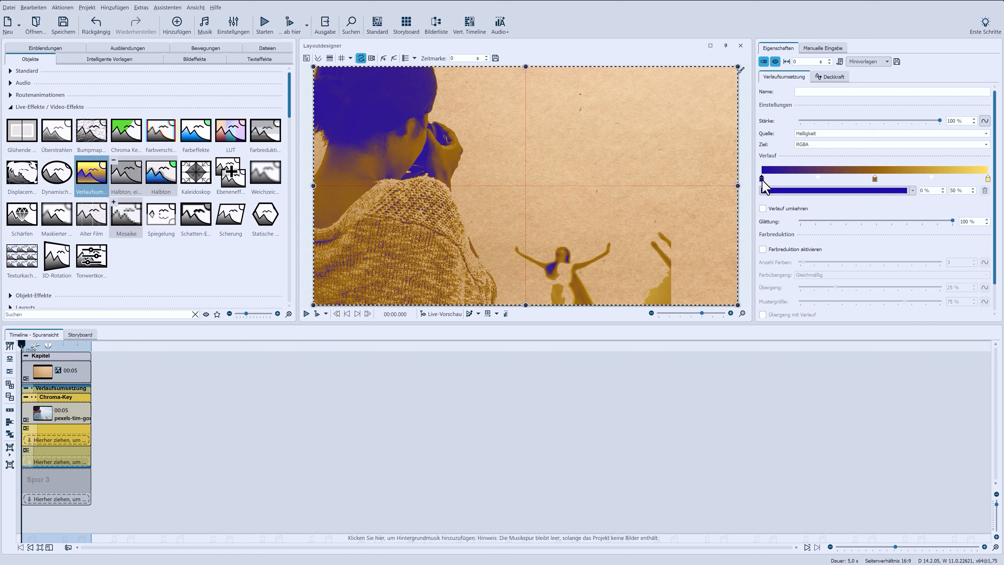
- Recolour the gradient's start stop black and its 50 % stop white in the Verlaufsumsetzung effect
{"action": "left_click", "coordinate": [770, 191]}
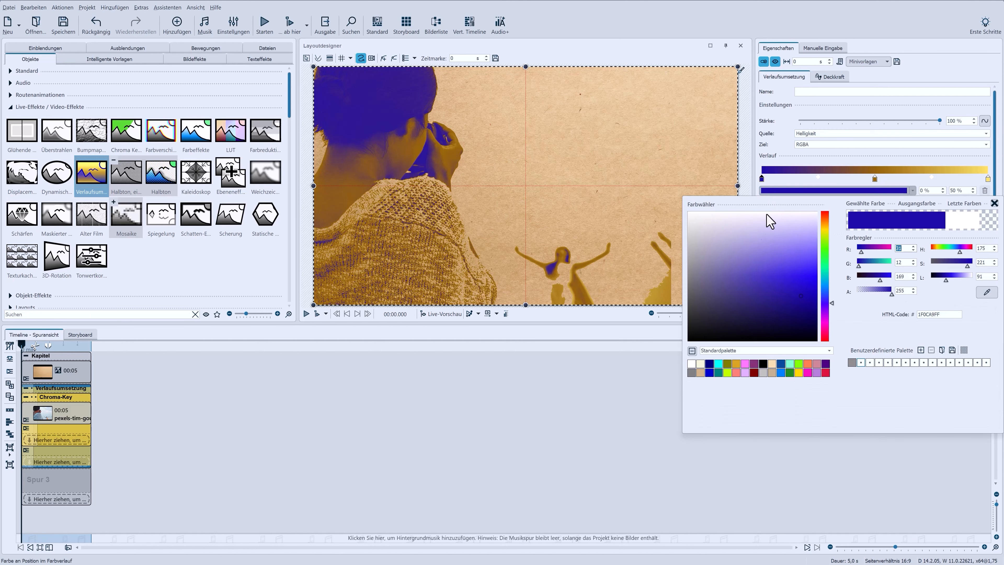
{"action": "left_click", "coordinate": [764, 362]}
{"action": "left_click", "coordinate": [874, 178]}
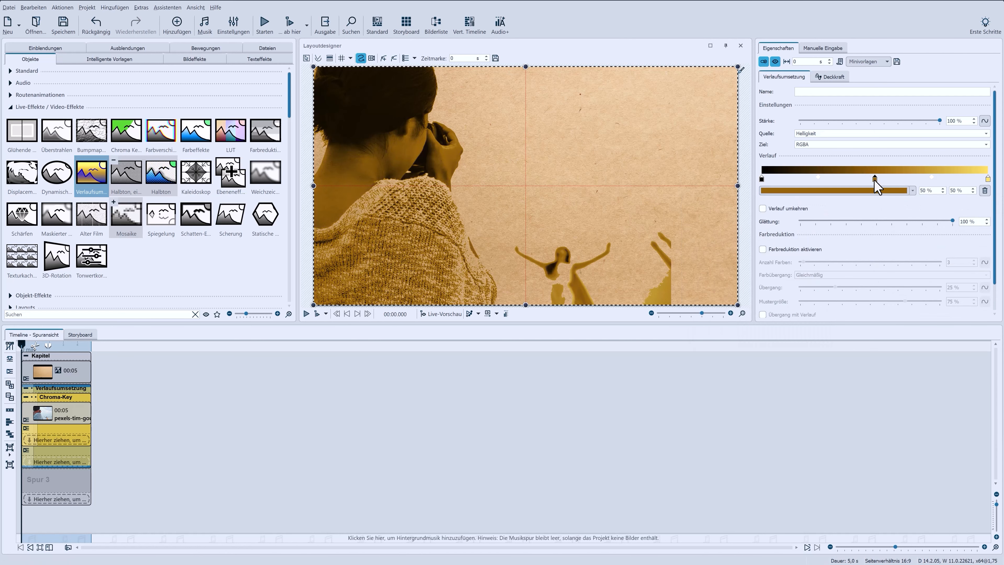
{"action": "left_click", "coordinate": [855, 191]}
{"action": "left_click", "coordinate": [692, 362]}
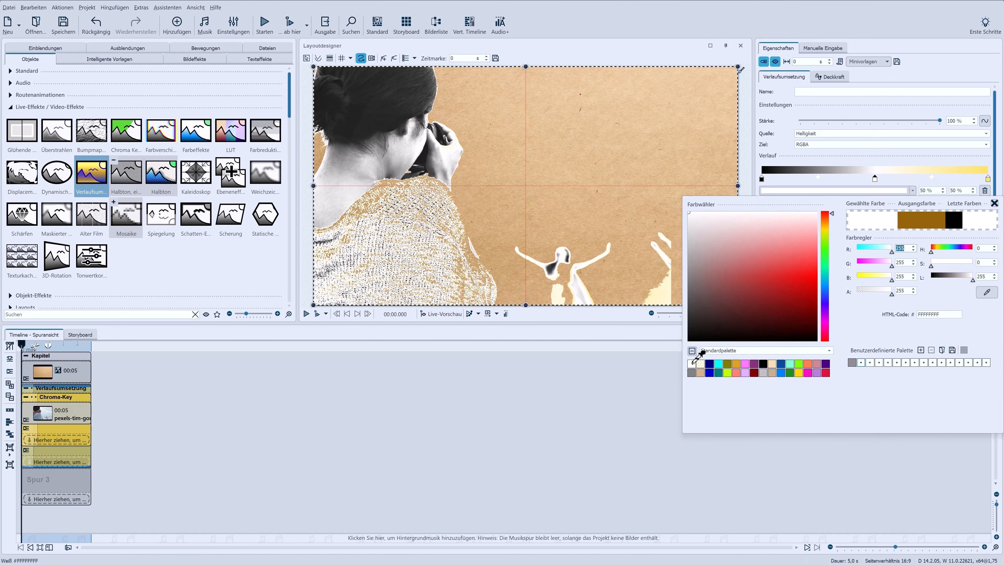
- Set the gradient's end stop to a grey sampled from the screen
{"action": "left_click", "coordinate": [987, 179]}
{"action": "left_click", "coordinate": [887, 191]}
{"action": "left_click", "coordinate": [987, 292]}
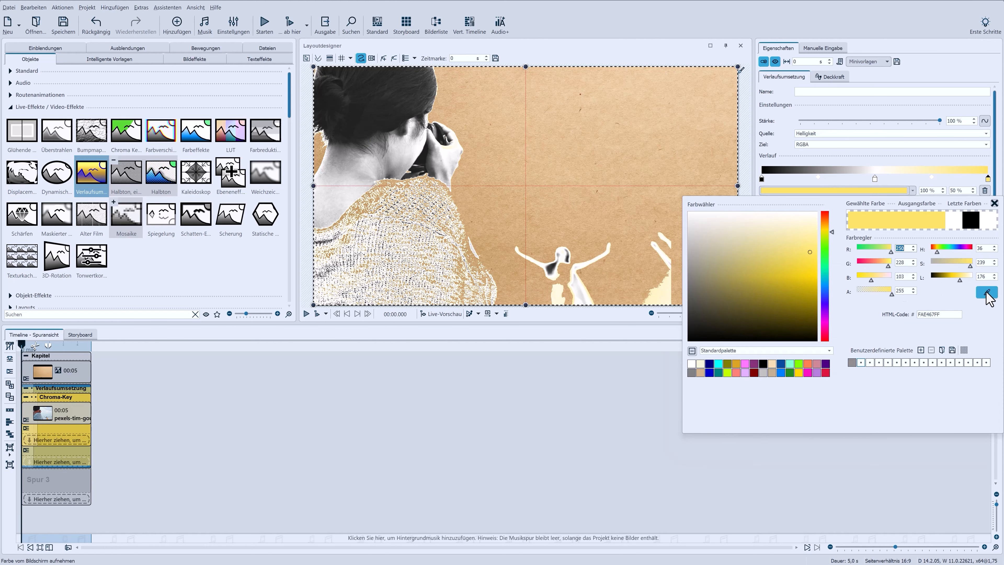
{"action": "left_click", "coordinate": [790, 252]}
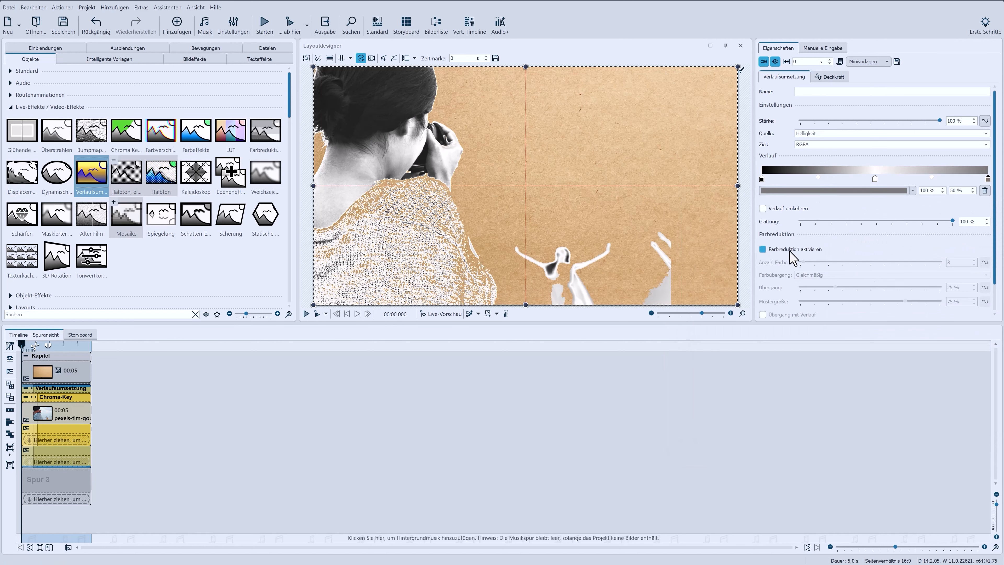
- Enable colour reduction for the gradient effect and keep the number of colours at 3
{"action": "left_click", "coordinate": [762, 251]}
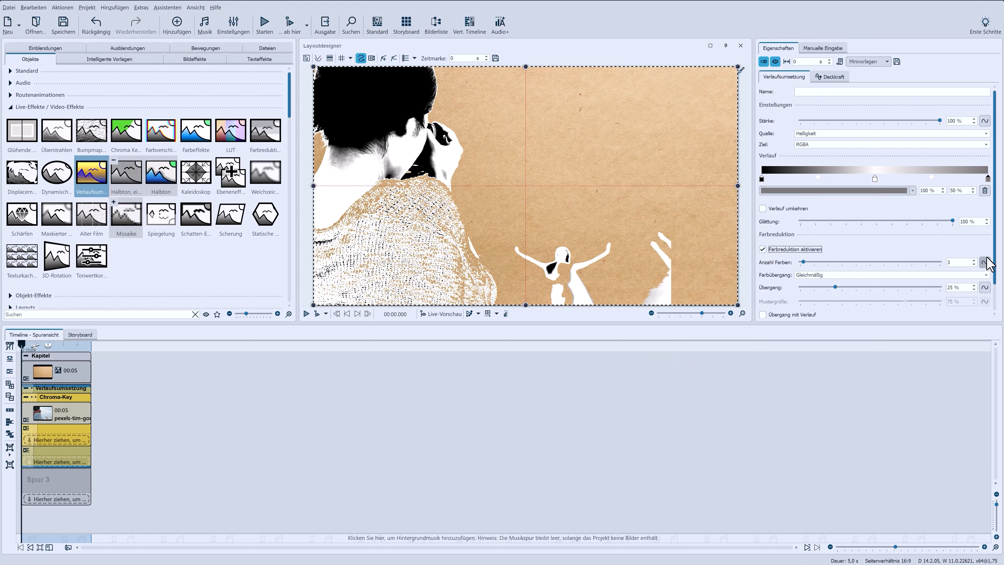
{"action": "left_click", "coordinate": [973, 261]}
{"action": "left_click", "coordinate": [974, 260]}
- Try out the colour transitions Kein, Weich and Dithering - White Noise, gepixelt on the reduced gradient
{"action": "left_click", "coordinate": [957, 275]}
{"action": "left_click", "coordinate": [825, 282]}
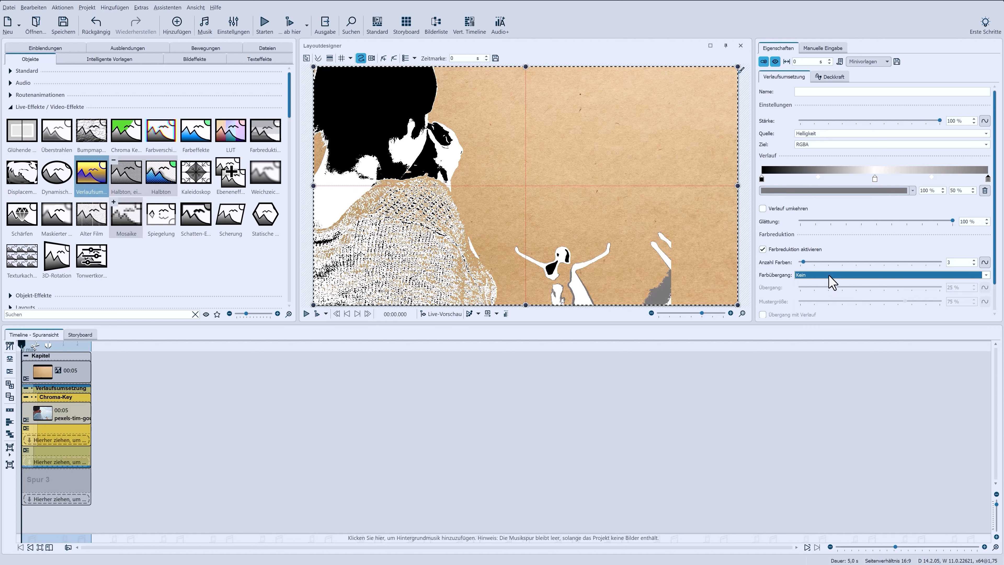
{"action": "left_click", "coordinate": [829, 275]}
{"action": "left_click", "coordinate": [826, 289]}
{"action": "left_click", "coordinate": [831, 276]}
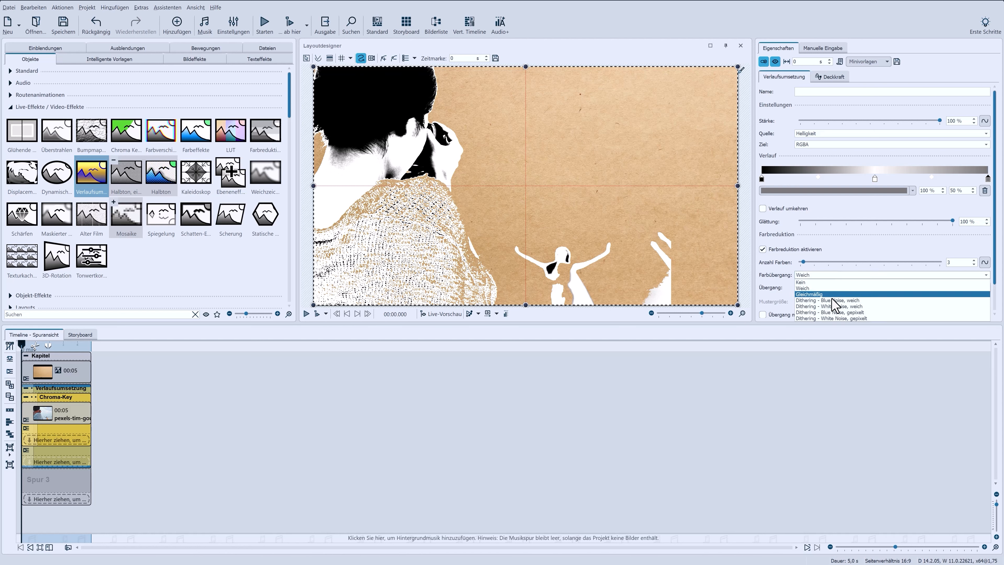
{"action": "left_click", "coordinate": [832, 302]}
{"action": "left_click", "coordinate": [835, 277]}
{"action": "left_click", "coordinate": [840, 314]}
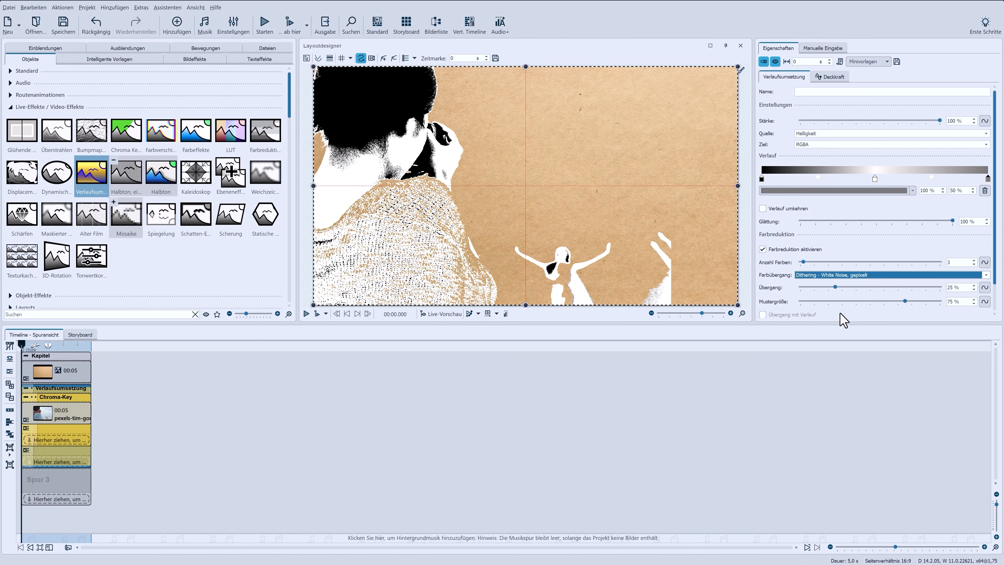
- Set the colour transition to Weich with an Übergang of 47,5 %
{"action": "left_click", "coordinate": [835, 277]}
{"action": "left_click", "coordinate": [828, 288]}
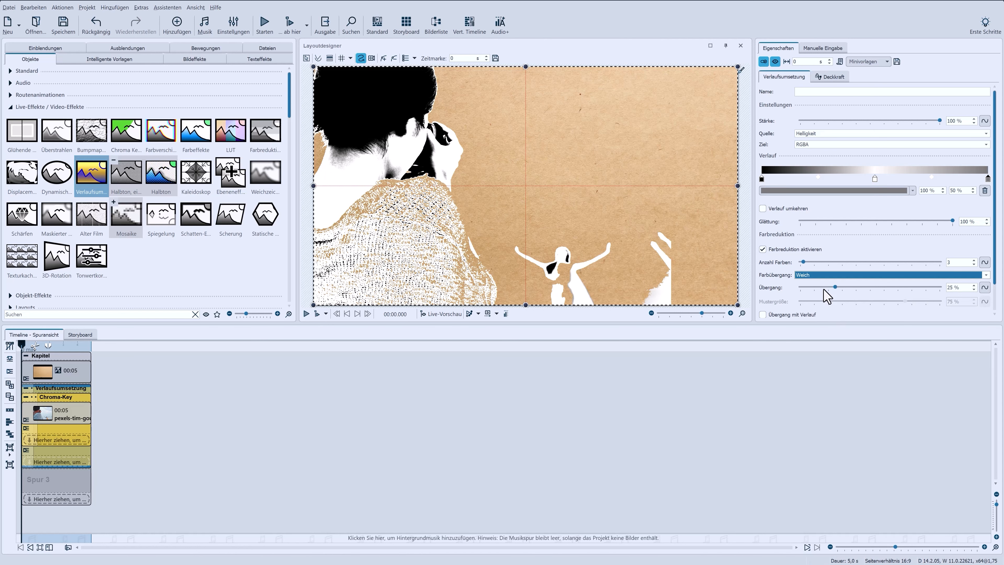
{"action": "left_click_drag", "start_coordinate": [834, 287], "coordinate": [868, 295]}
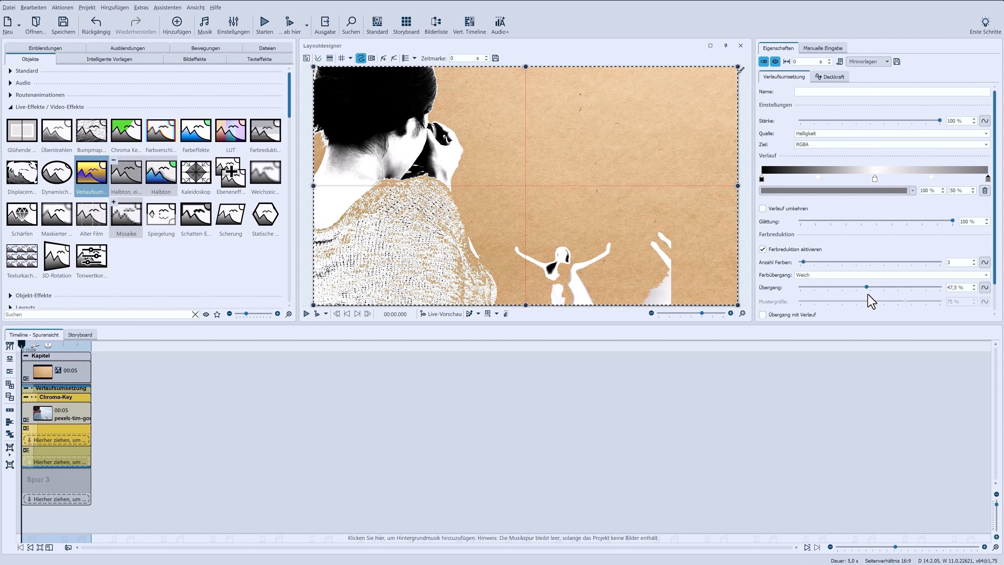
- Crop about 42 % off the right side of the photo of the woman with the camera and set its background fill to Aus
{"action": "left_click", "coordinate": [56, 412]}
{"action": "left_click", "coordinate": [969, 102]}
{"action": "left_click", "coordinate": [781, 134]}
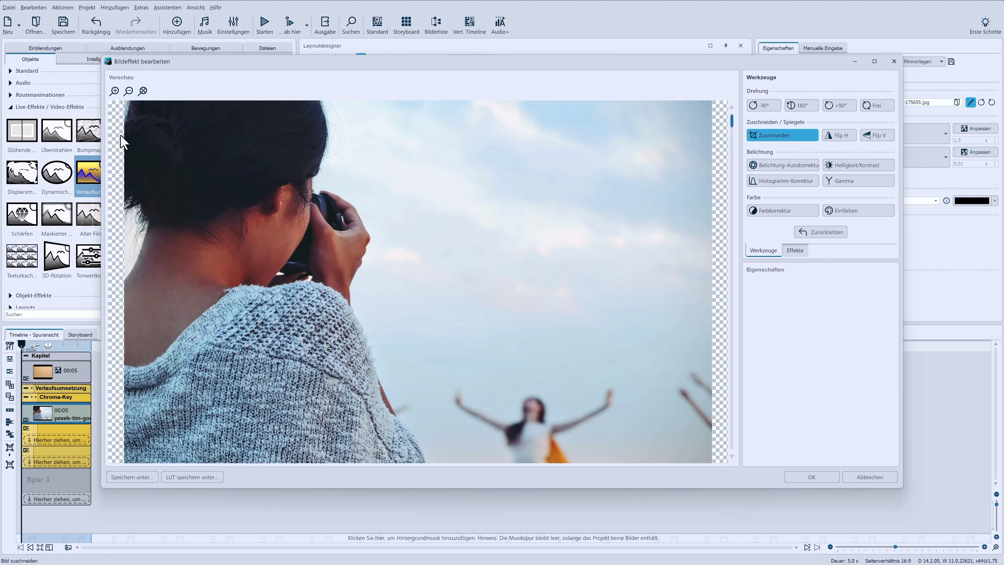
{"action": "left_click", "coordinate": [129, 91]}
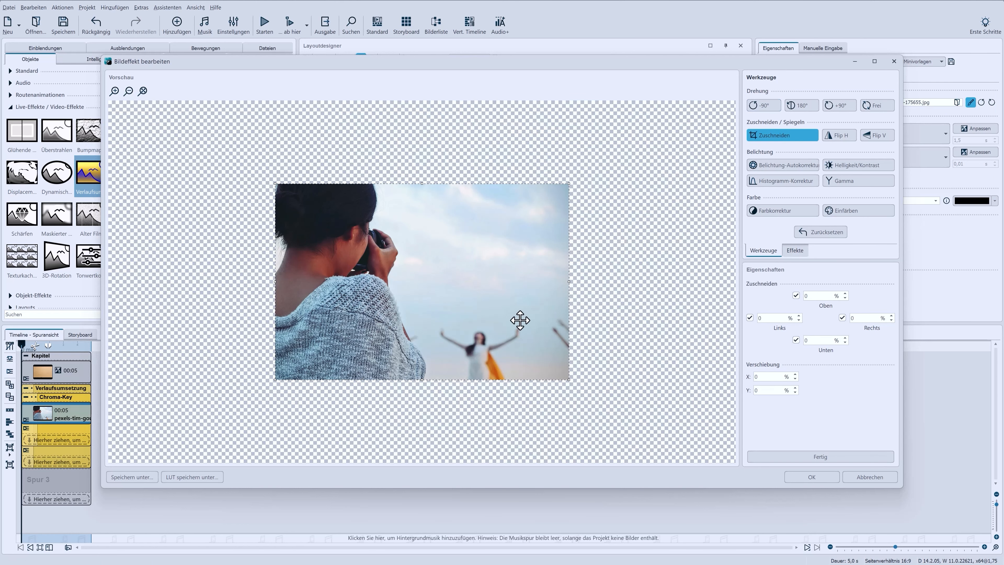
{"action": "left_click_drag", "start_coordinate": [569, 281], "coordinate": [441, 286]}
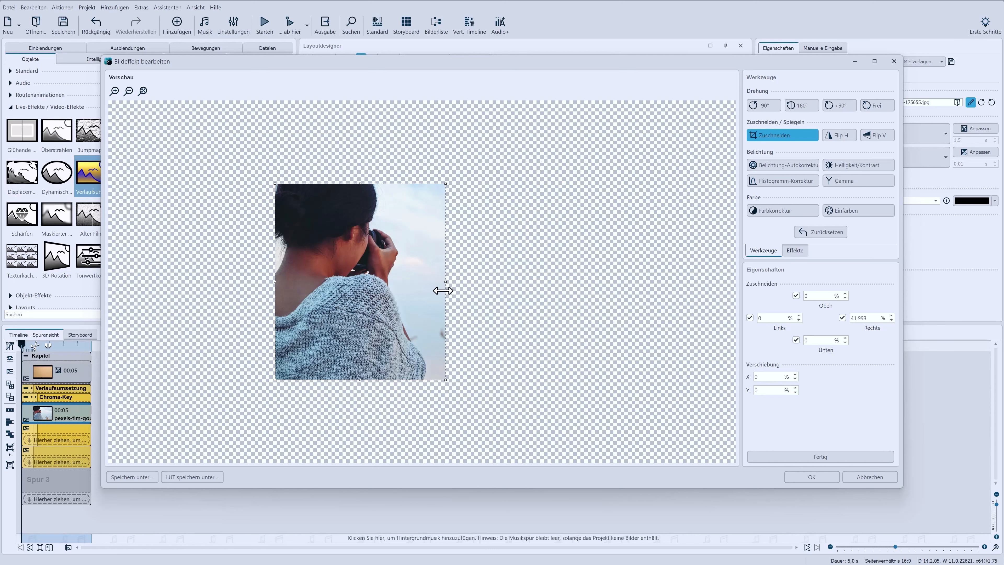
{"action": "left_click", "coordinate": [843, 459]}
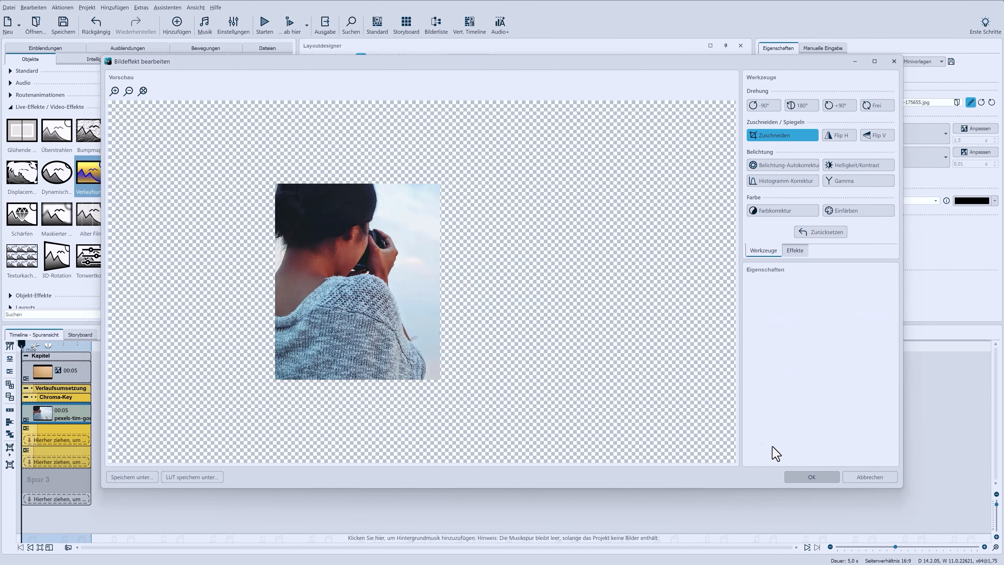
{"action": "left_click", "coordinate": [806, 477]}
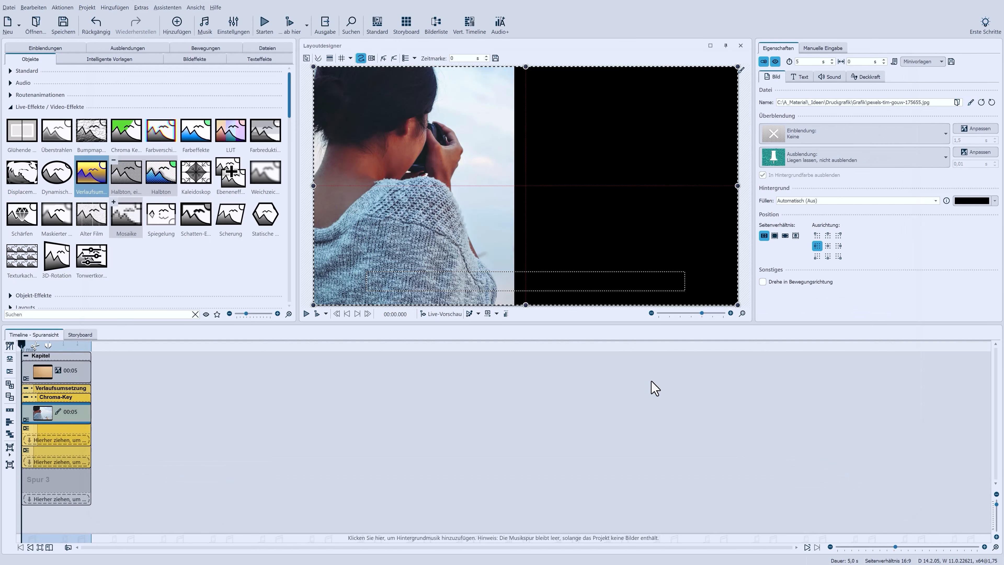
{"action": "left_click", "coordinate": [805, 201]}
{"action": "left_click", "coordinate": [804, 215]}
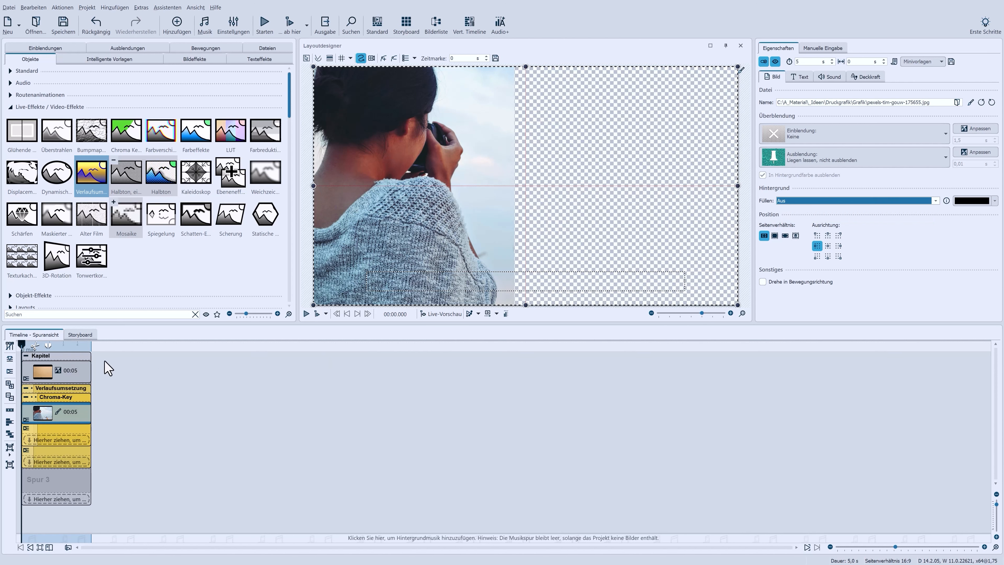
- Collapse the Verlaufsumsetzung group and wrap it in a Schärfen effect with a Stärke of about 21 %, plus a Schatten-Effekt
{"action": "left_click", "coordinate": [44, 389]}
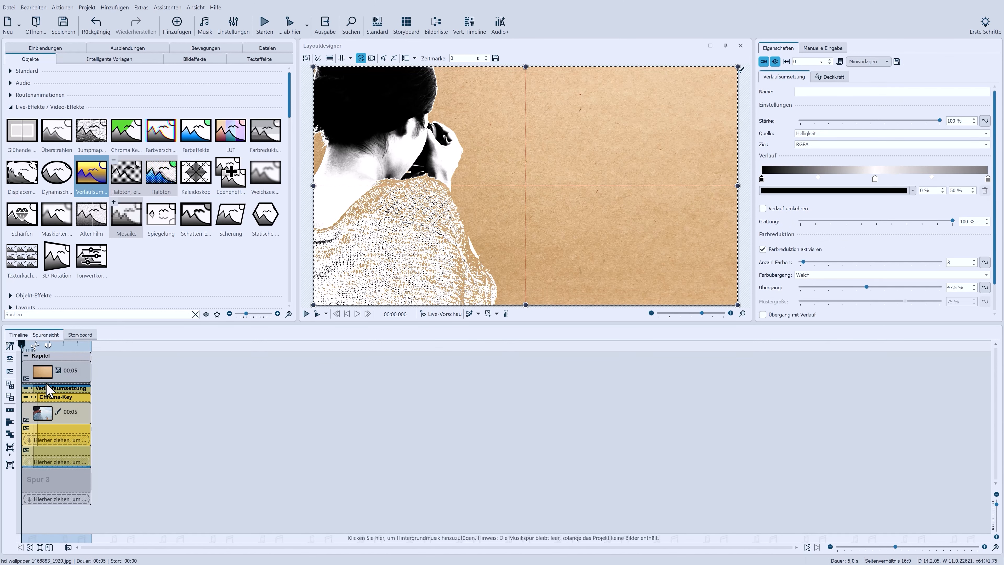
{"action": "left_click", "coordinate": [26, 388]}
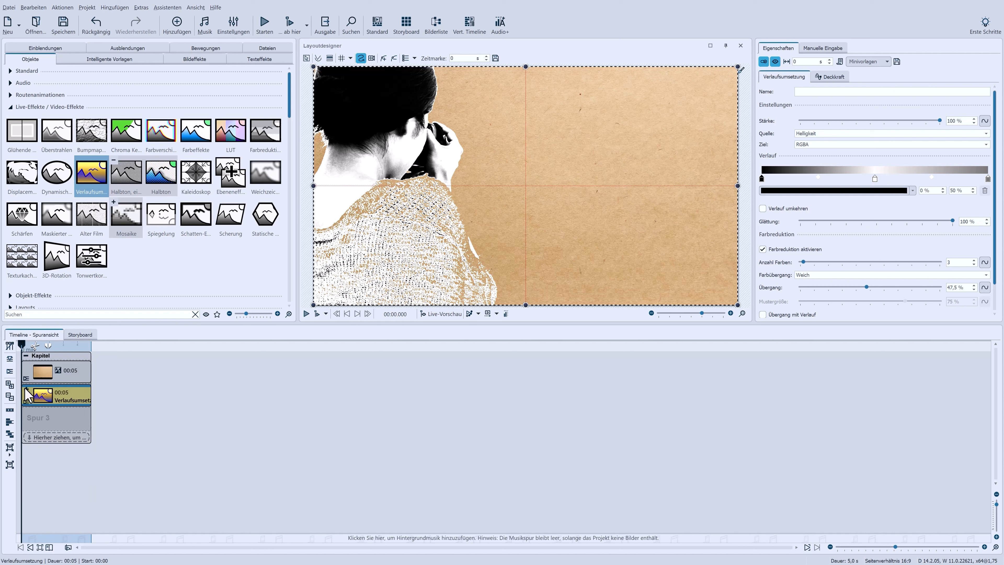
{"action": "left_click_drag", "start_coordinate": [23, 220], "coordinate": [59, 399]}
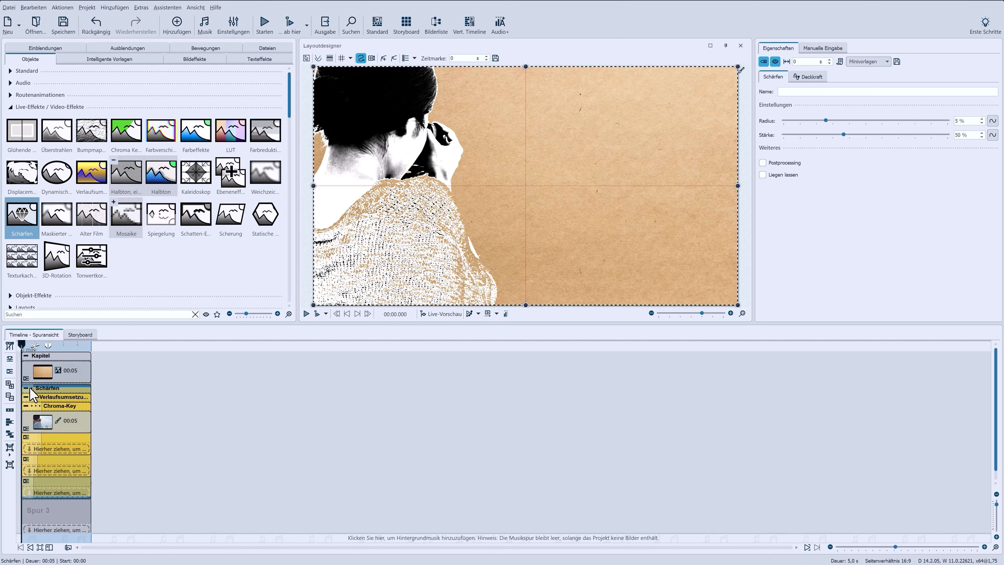
{"action": "left_click", "coordinate": [26, 388]}
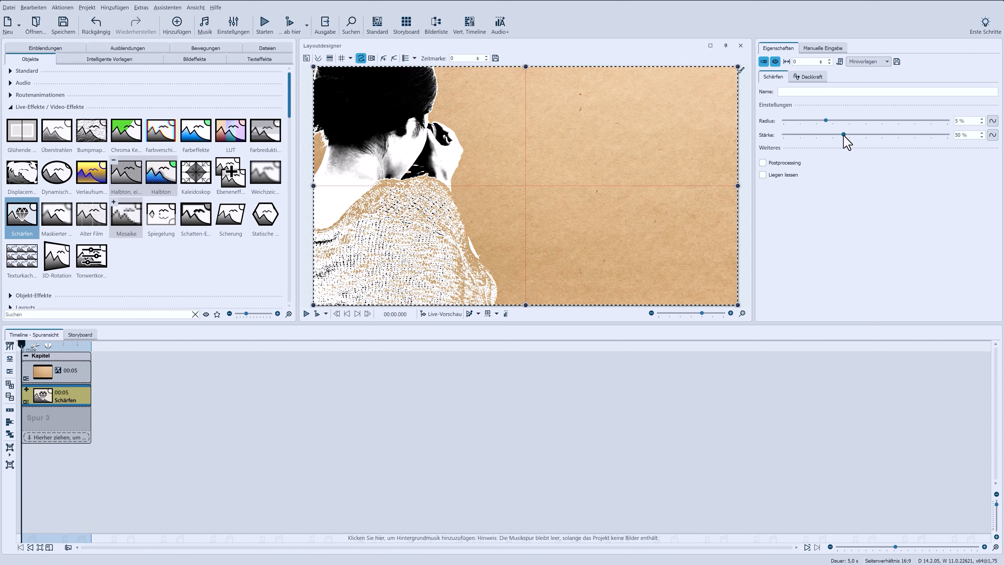
{"action": "mouse_move", "coordinate": [844, 135]}
{"action": "left_mouse_down"}
{"action": "mouse_move", "coordinate": [934, 135]}
{"action": "mouse_move", "coordinate": [825, 136]}
{"action": "left_mouse_up"}
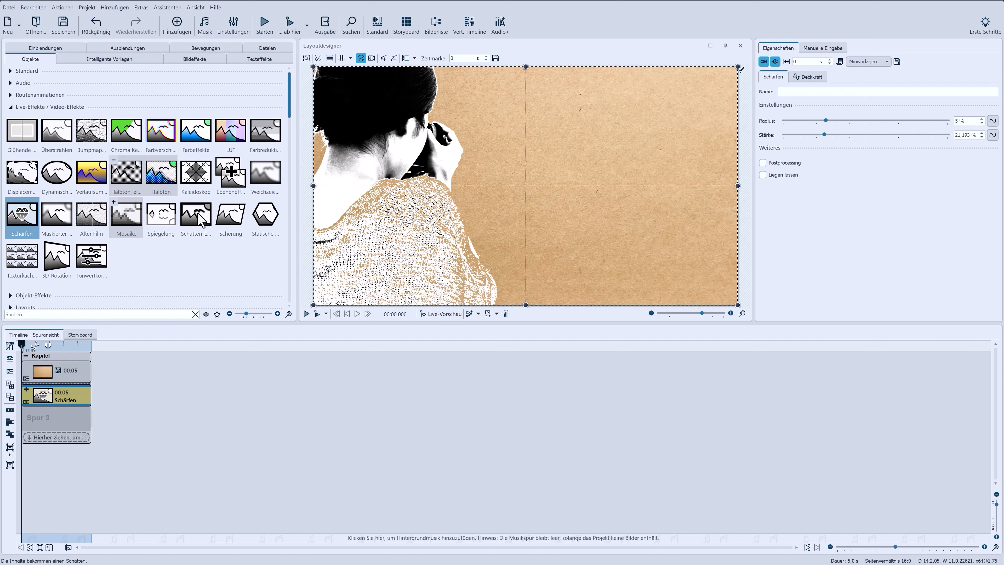
{"action": "left_click_drag", "start_coordinate": [202, 221], "coordinate": [50, 402]}
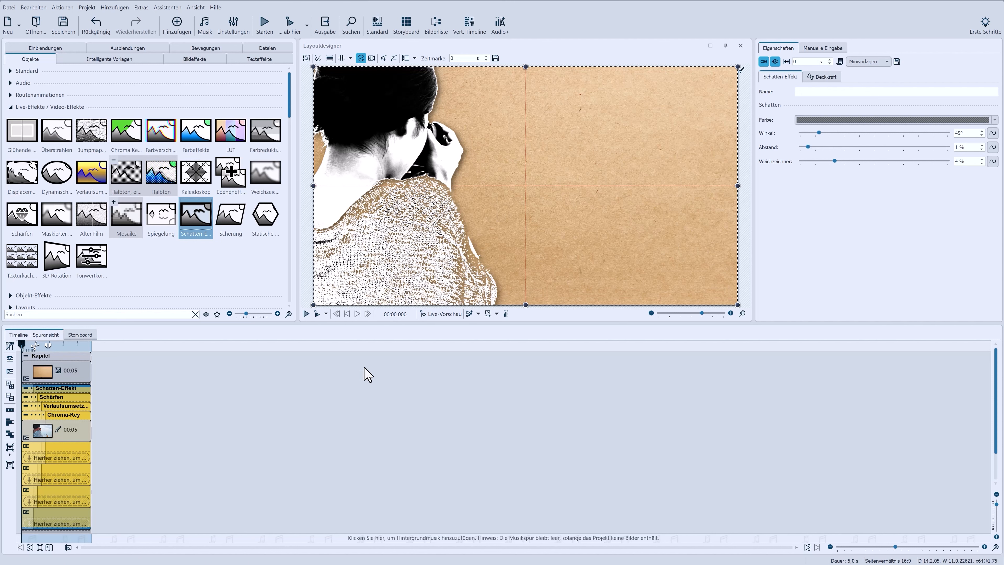
- Create a second chapter with hd-wallpaper-1468883_1920.jpg as background and place the yellow-taxi street video on the track below it
{"action": "left_click", "coordinate": [265, 48]}
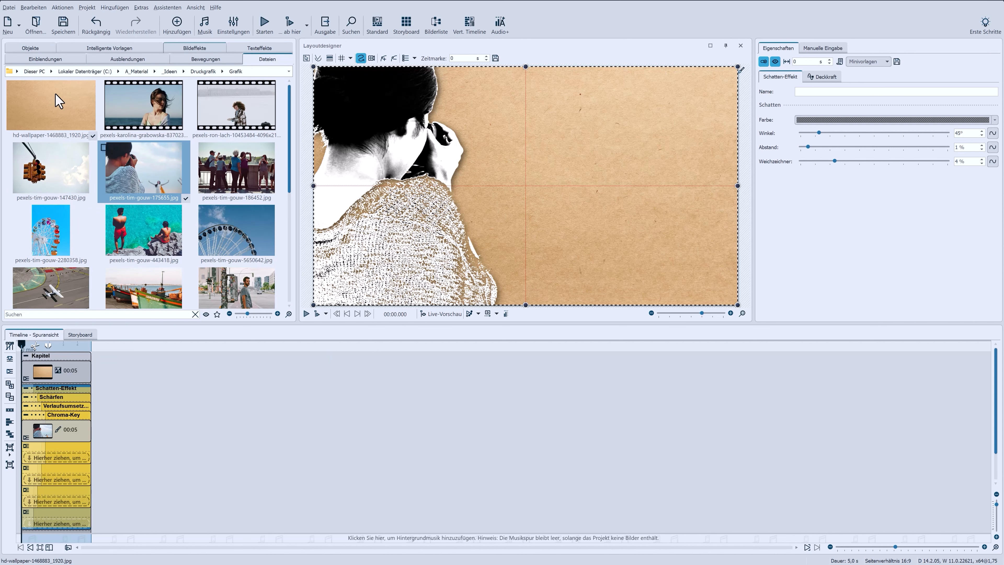
{"action": "left_click_drag", "start_coordinate": [60, 102], "coordinate": [95, 380]}
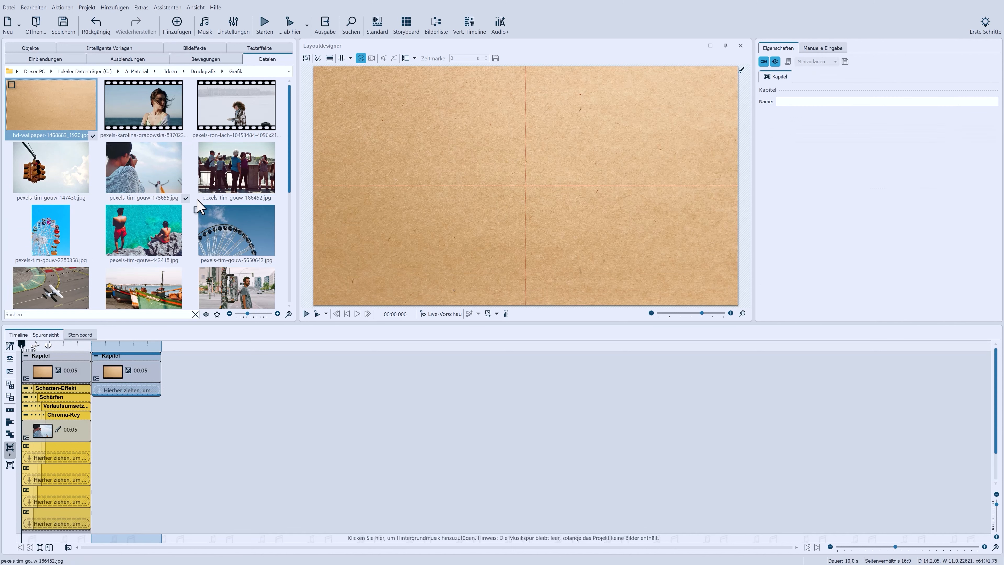
{"action": "scroll", "coordinate": [169, 224], "scroll_direction": "down", "scroll_amount": 3}
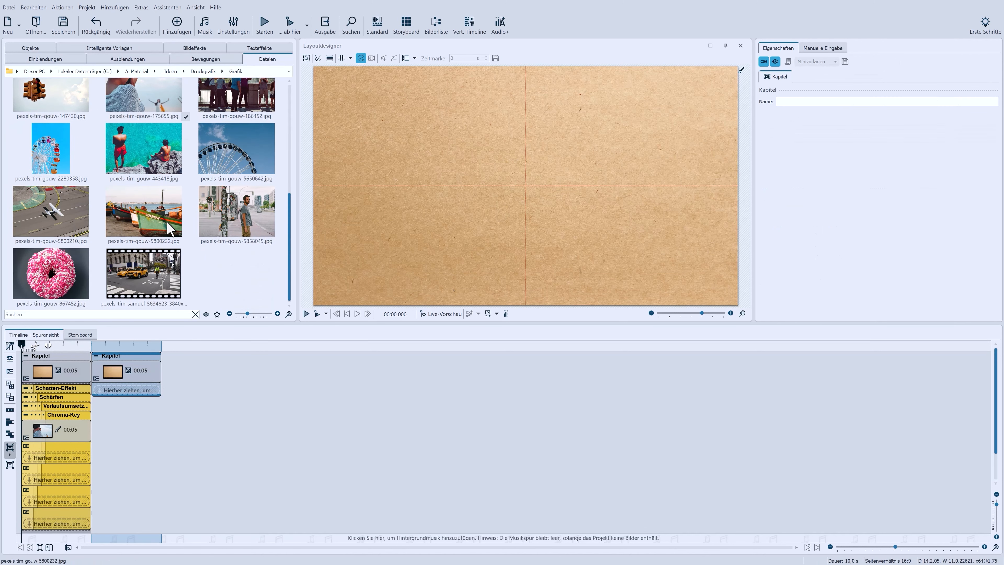
{"action": "left_click_drag", "start_coordinate": [144, 275], "coordinate": [126, 406]}
- Set the street video's fade-in transition to Keine
{"action": "left_click", "coordinate": [850, 193]}
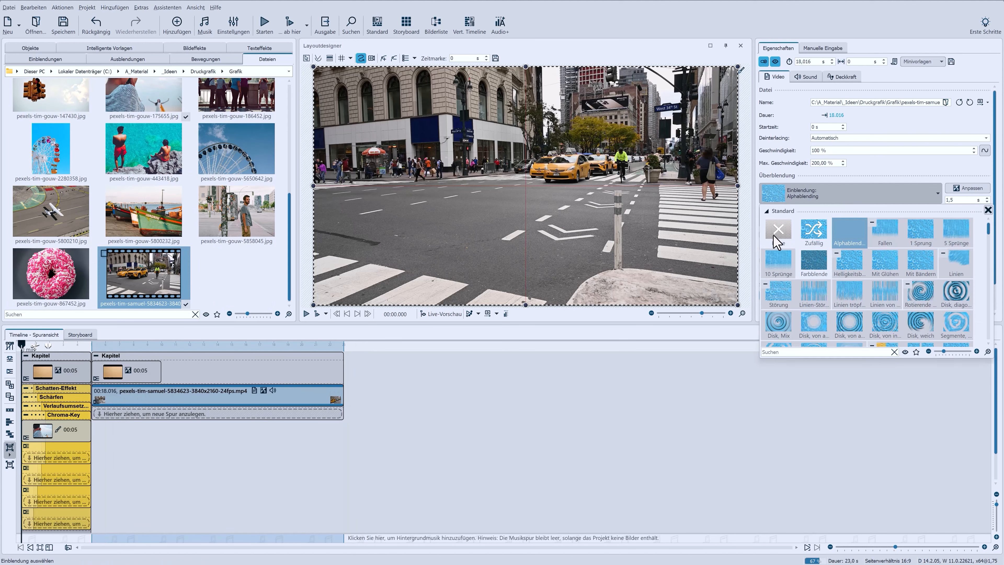
{"action": "left_click", "coordinate": [774, 237]}
{"action": "left_click", "coordinate": [789, 189]}
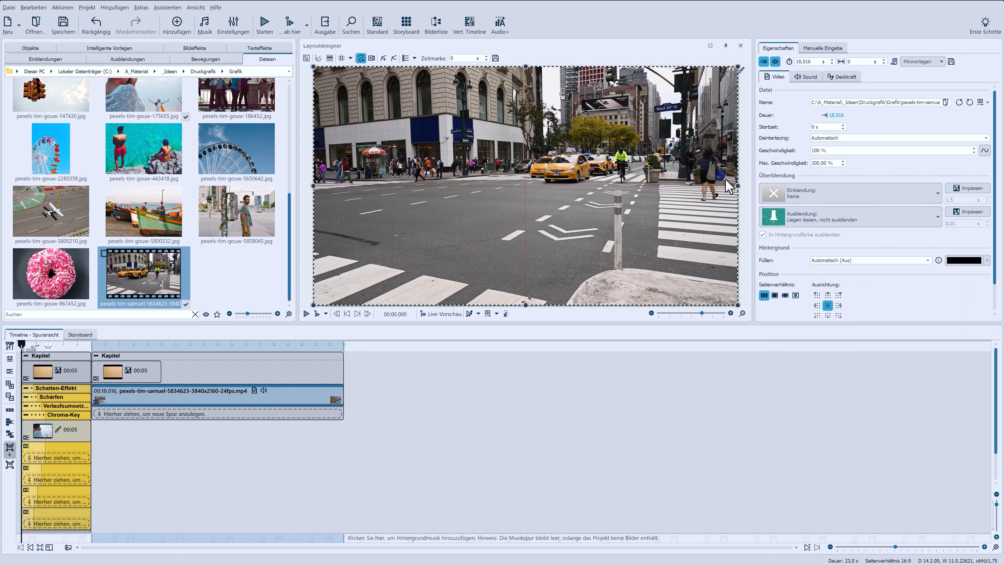
- Apply the Chroma Keying effect to the street video and sample the grey road surface as the colour to remove
{"action": "left_click", "coordinate": [30, 48]}
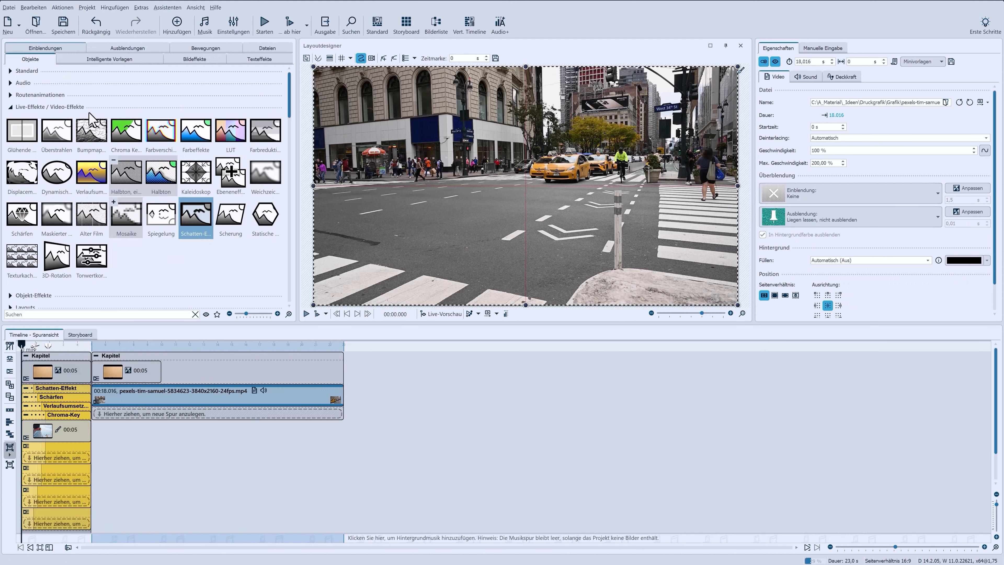
{"action": "left_click_drag", "start_coordinate": [122, 152], "coordinate": [152, 397]}
{"action": "left_click", "coordinate": [851, 214]}
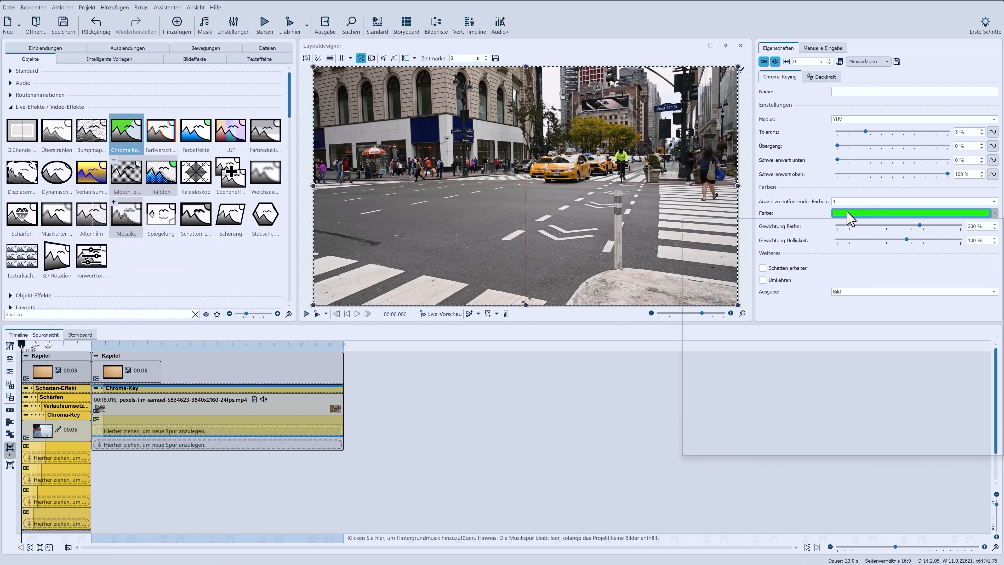
{"action": "left_click", "coordinate": [974, 315]}
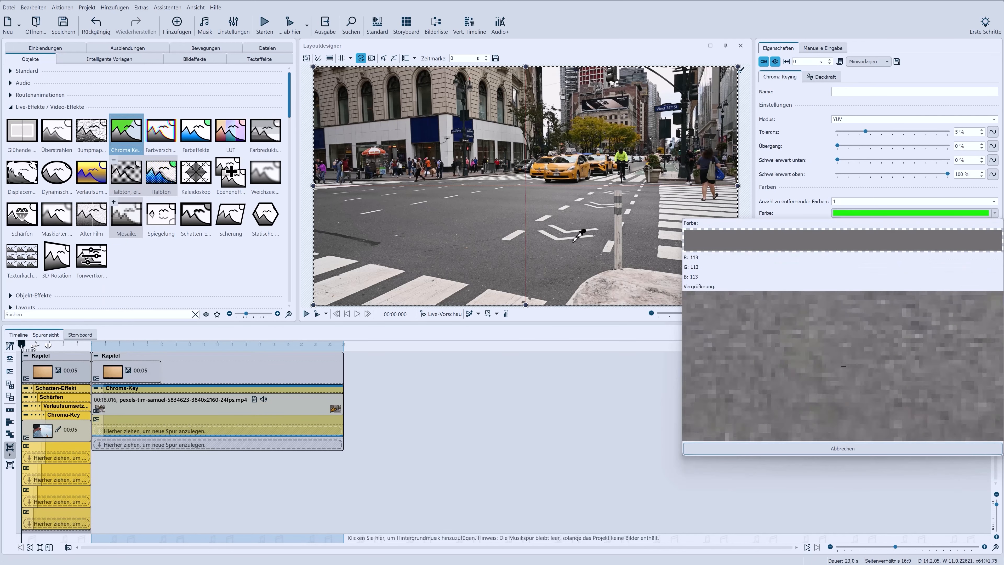
{"action": "left_click", "coordinate": [493, 218]}
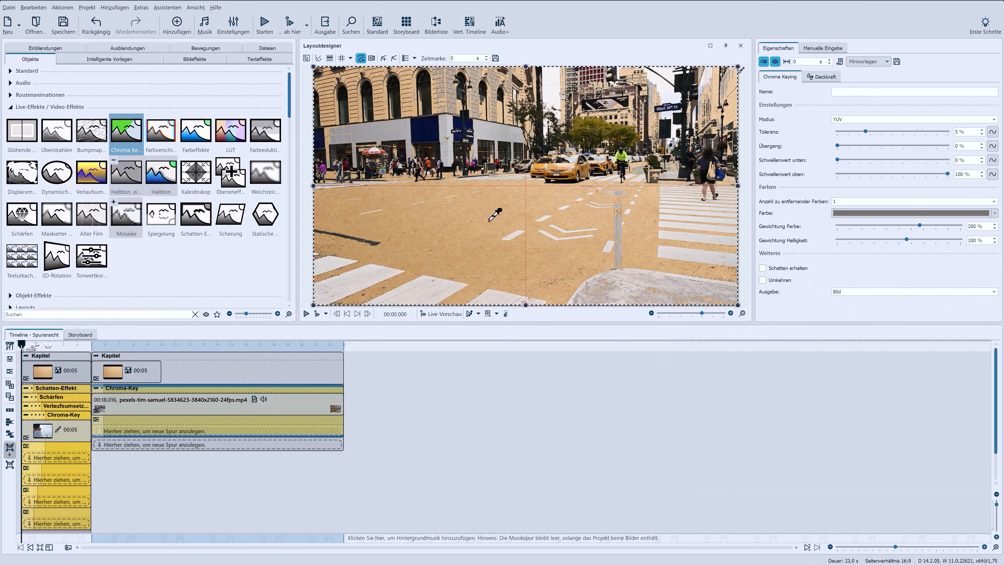
- Apply the Verlaufsumsetzung effect to the keyed street video and choose mini template 2
{"action": "left_click_drag", "start_coordinate": [91, 176], "coordinate": [158, 388]}
{"action": "left_click", "coordinate": [868, 61]}
{"action": "left_click", "coordinate": [878, 80]}
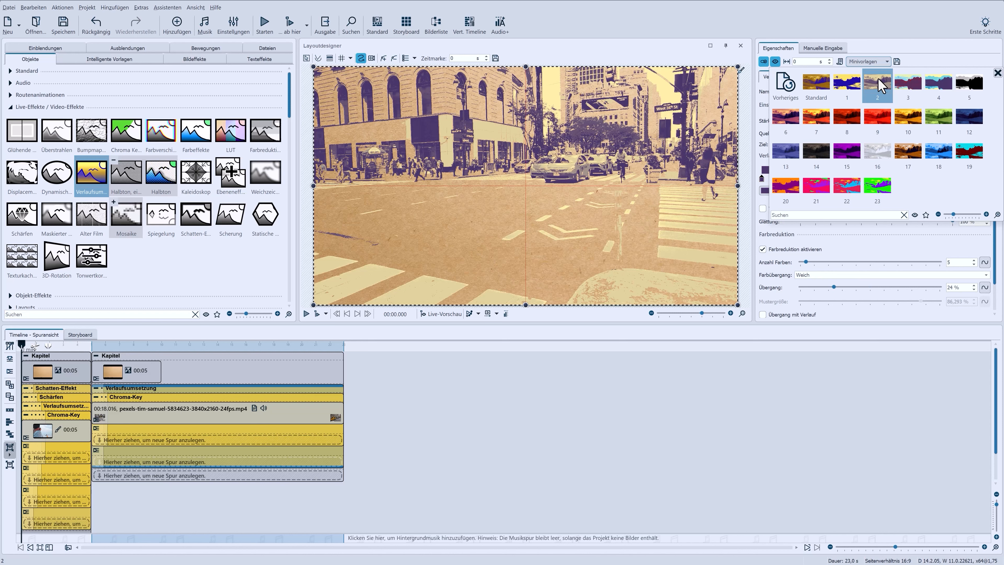
{"action": "left_click", "coordinate": [914, 45]}
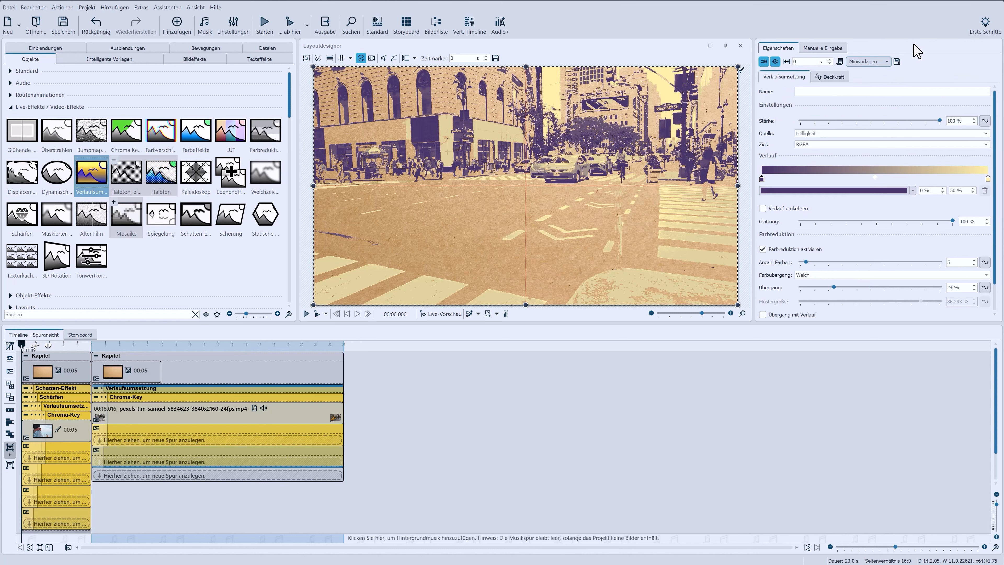
- Add a white gradient stop at about 51 % and recolour the end stop Gold (#FFD700)
{"action": "left_click", "coordinate": [877, 178]}
{"action": "left_click", "coordinate": [875, 192]}
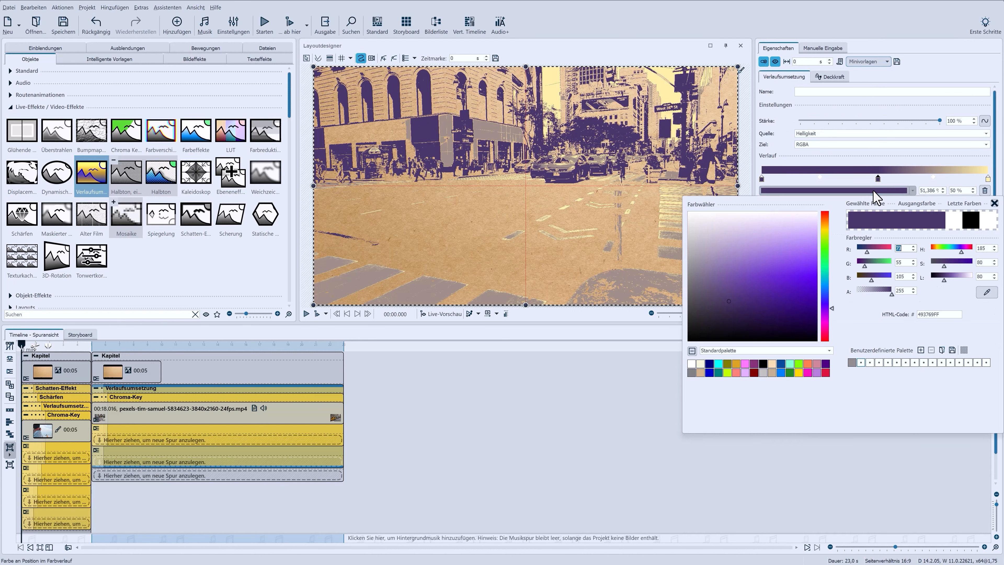
{"action": "left_click", "coordinate": [956, 216]}
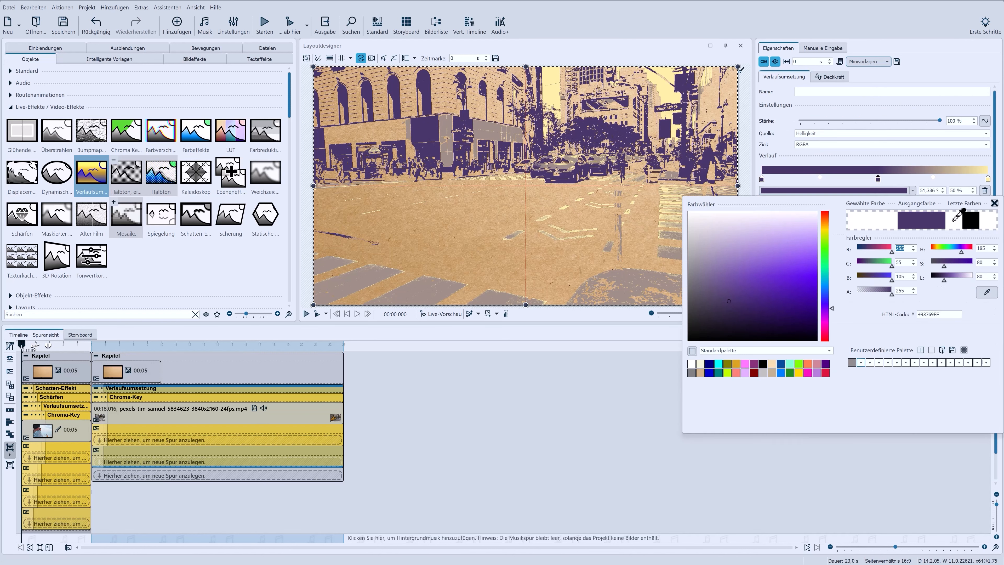
{"action": "left_click", "coordinate": [987, 179]}
{"action": "left_click", "coordinate": [879, 191]}
{"action": "left_click", "coordinate": [798, 372]}
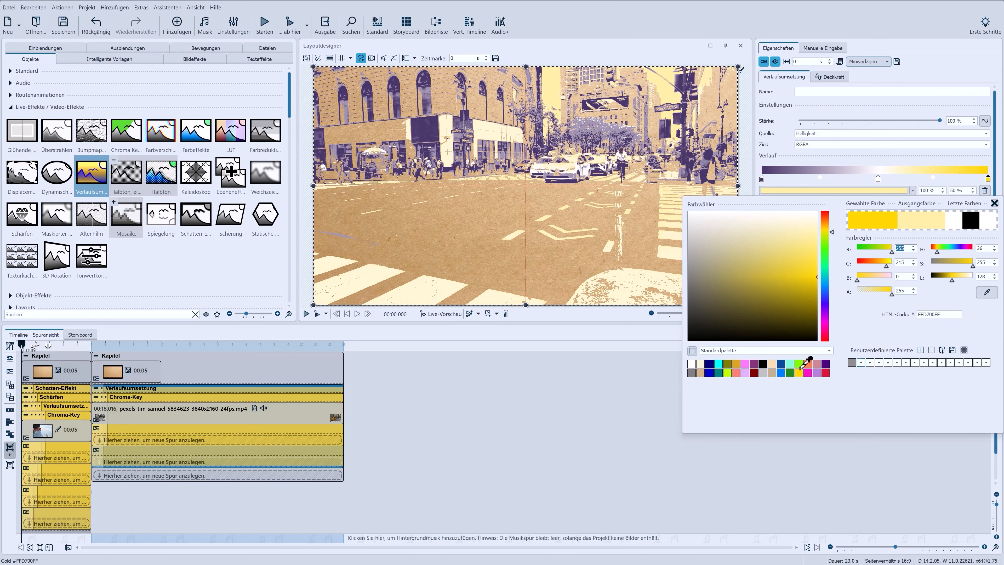
- Recolour the gradient's start stop near-black (#141315) and close the colour picker
{"action": "left_click", "coordinate": [762, 179]}
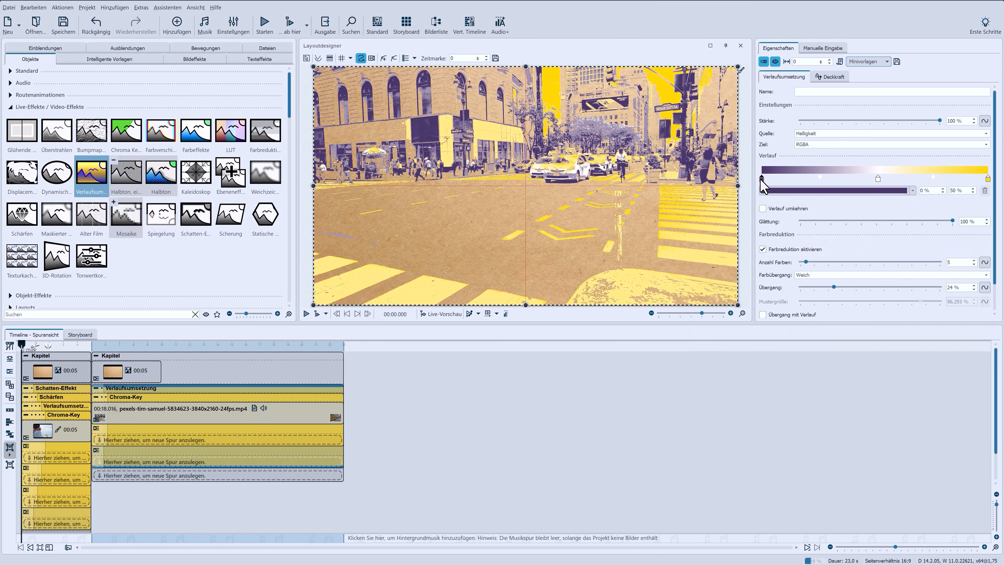
{"action": "left_click", "coordinate": [774, 192]}
{"action": "left_click", "coordinate": [699, 326]}
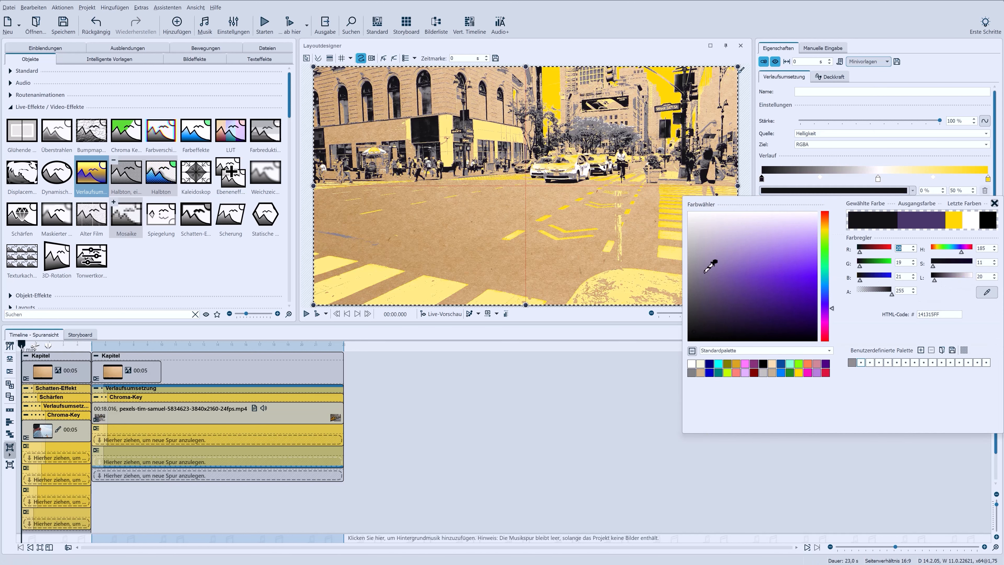
{"action": "left_click", "coordinate": [819, 165]}
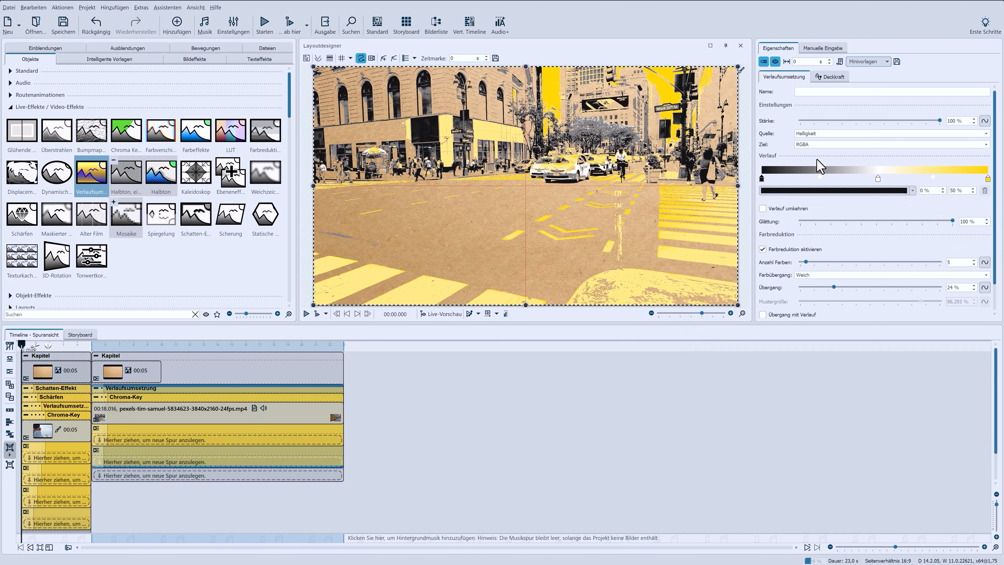